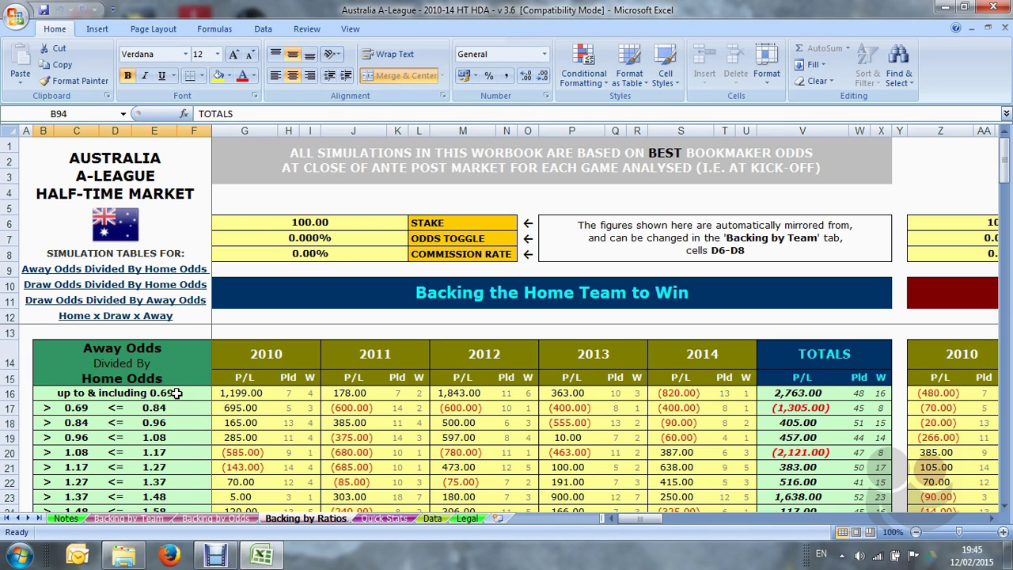
- Look through the four ratio simulation tables on the Backing by Ratios sheet, from Away Odds Divided By Home Odds to Home x Draw x Away
{"action": "scroll", "coordinate": [172, 362], "scroll_direction": "down", "scroll_amount": 7}
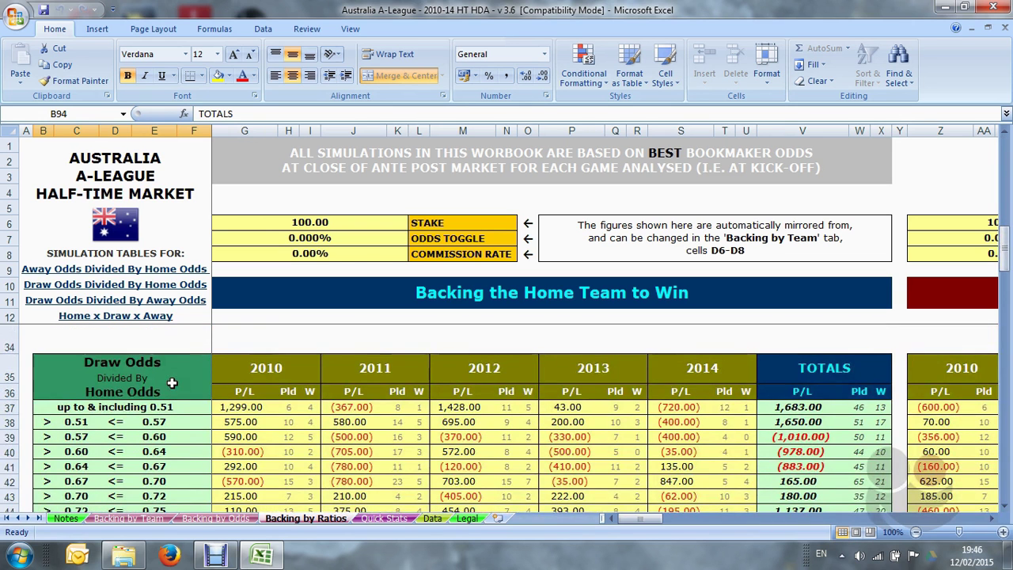
{"action": "scroll", "coordinate": [176, 410], "scroll_direction": "down", "scroll_amount": 7}
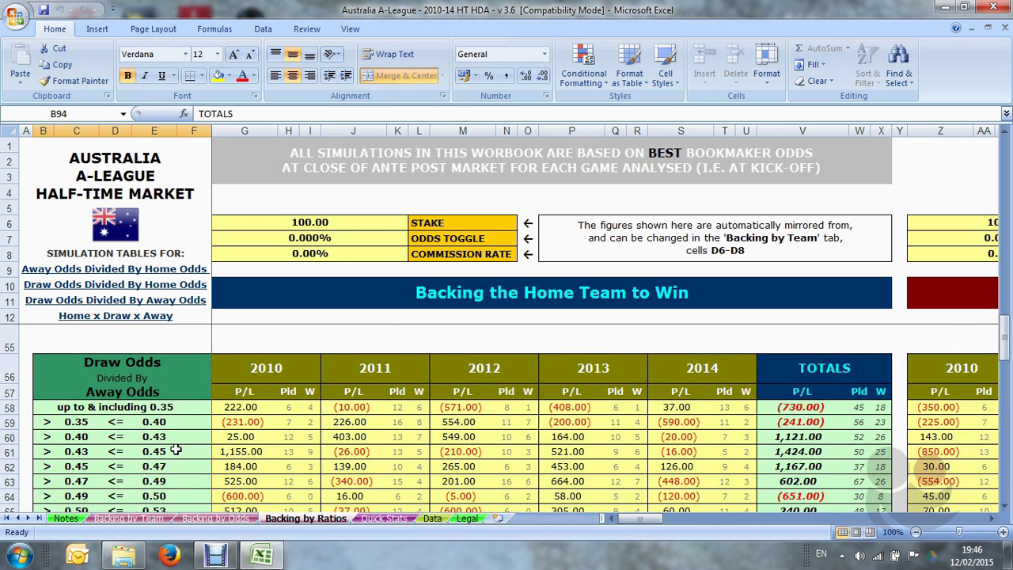
{"action": "scroll", "coordinate": [176, 451], "scroll_direction": "down", "scroll_amount": 7}
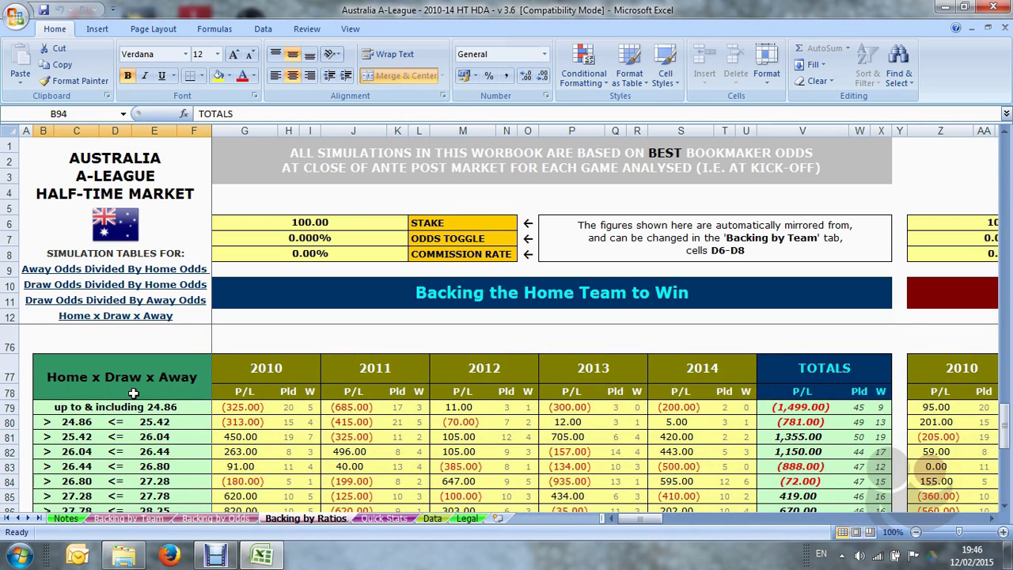
{"action": "scroll", "coordinate": [254, 430], "scroll_direction": "up", "scroll_amount": 12}
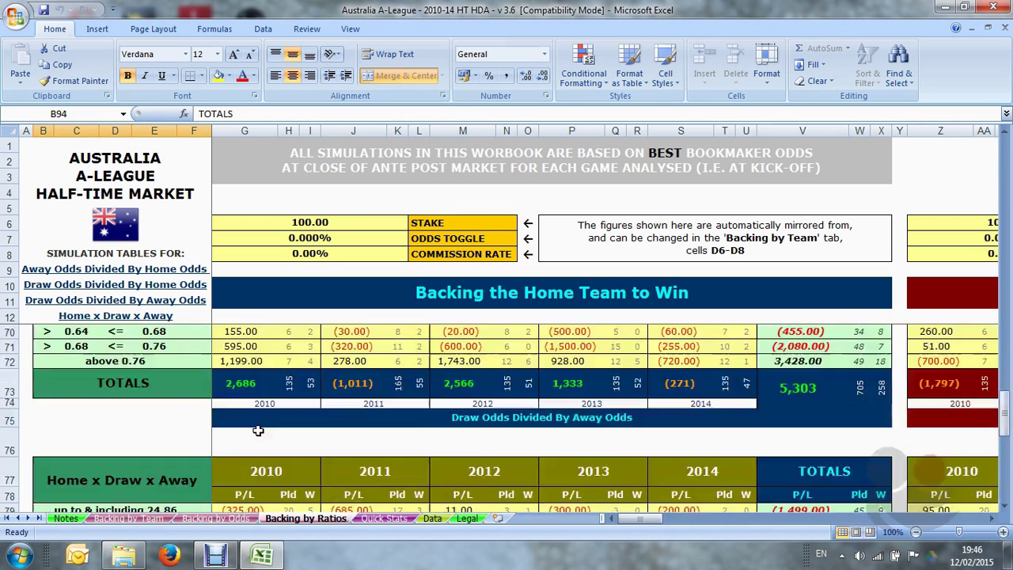
{"action": "scroll", "coordinate": [257, 431], "scroll_direction": "up", "scroll_amount": 9}
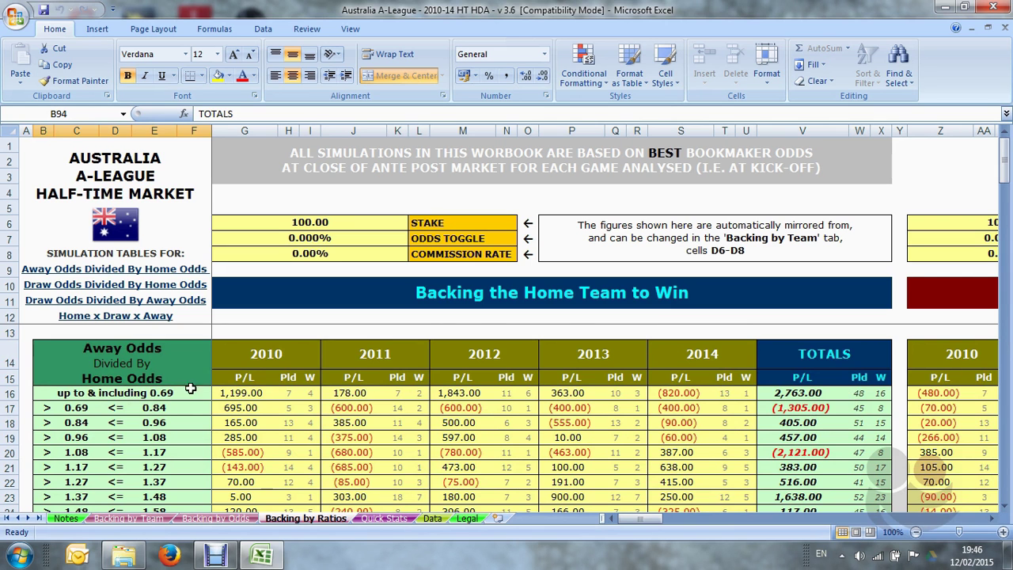
- Examine the matches played per ratio range, selecting W20:W30 in the first table and comparing the TOTALS columns of the other tables
{"action": "scroll", "coordinate": [826, 395], "scroll_direction": "down", "scroll_amount": 2}
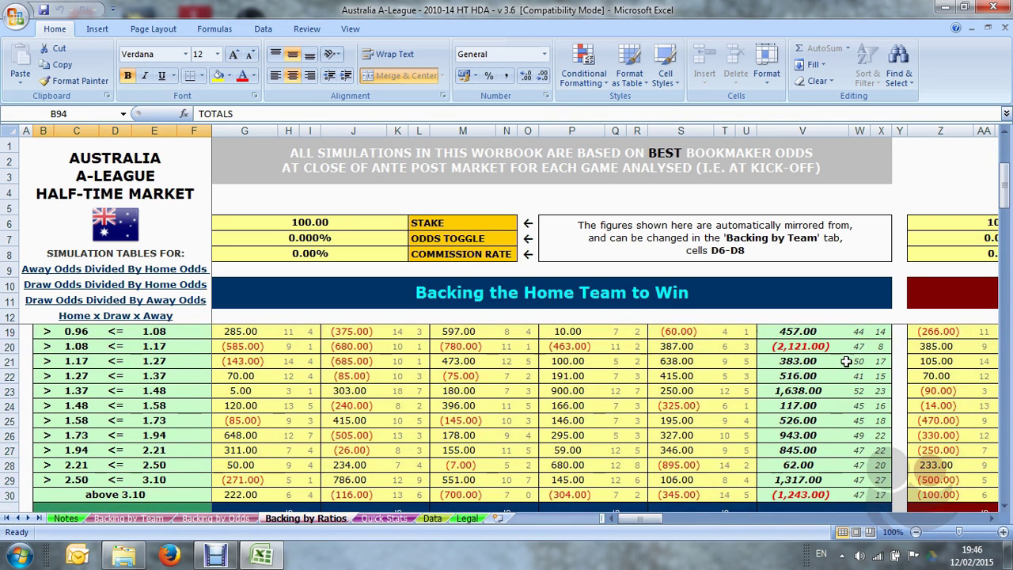
{"action": "left_click_drag", "start_coordinate": [859, 347], "coordinate": [860, 491]}
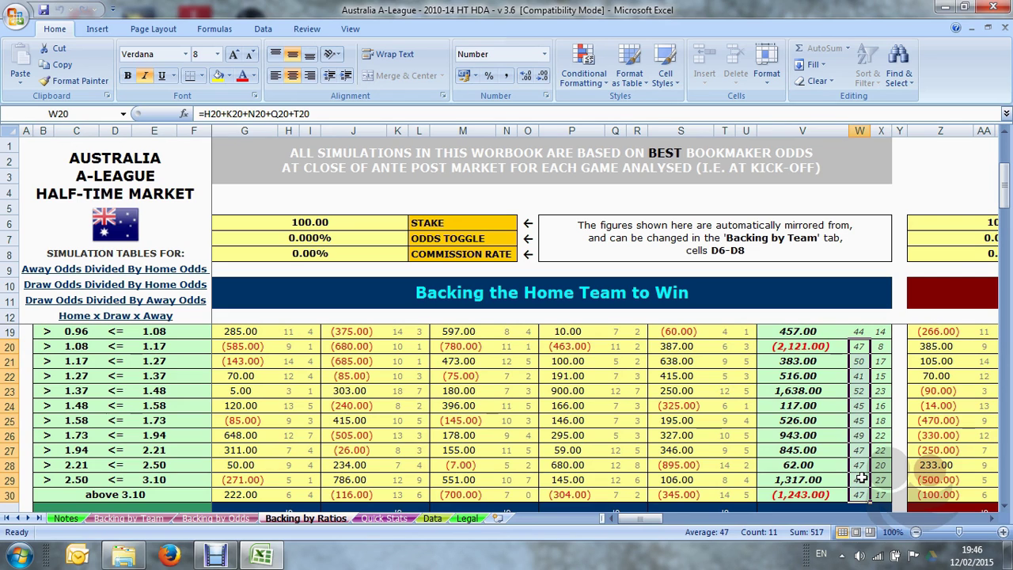
{"action": "scroll", "coordinate": [861, 479], "scroll_direction": "down", "scroll_amount": 7}
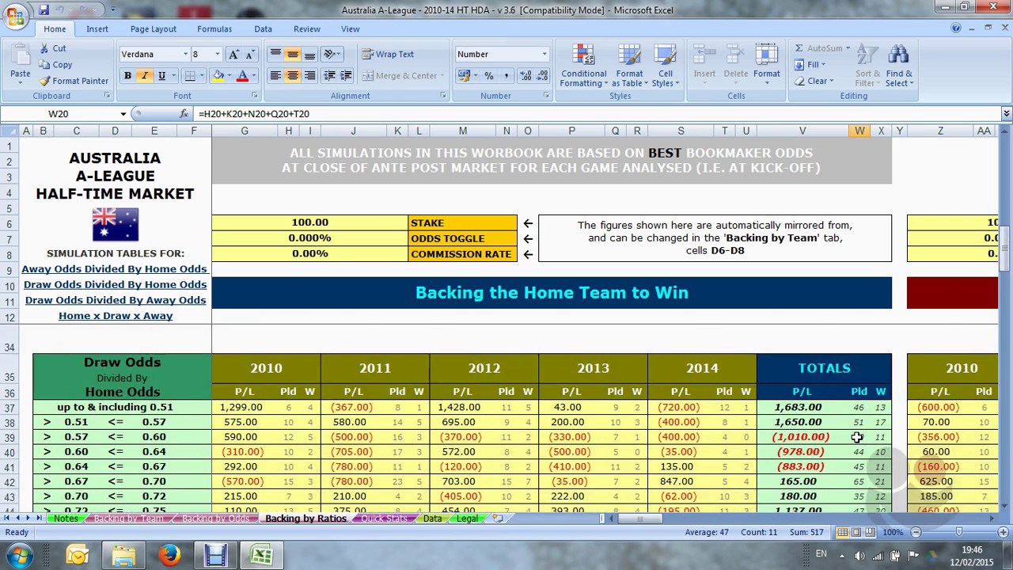
{"action": "scroll", "coordinate": [857, 436], "scroll_direction": "down", "scroll_amount": 7}
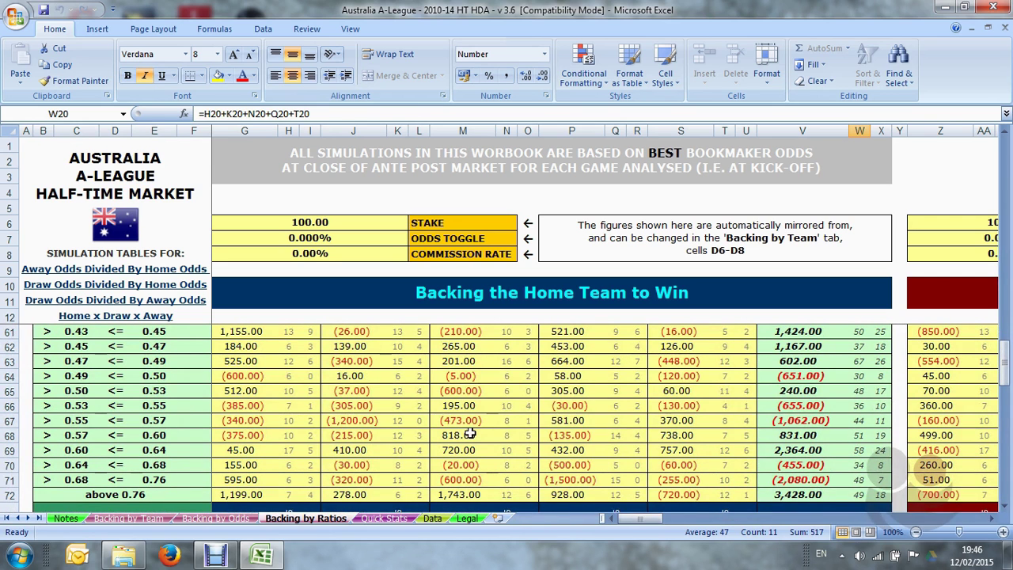
{"action": "scroll", "coordinate": [853, 456], "scroll_direction": "down", "scroll_amount": 3}
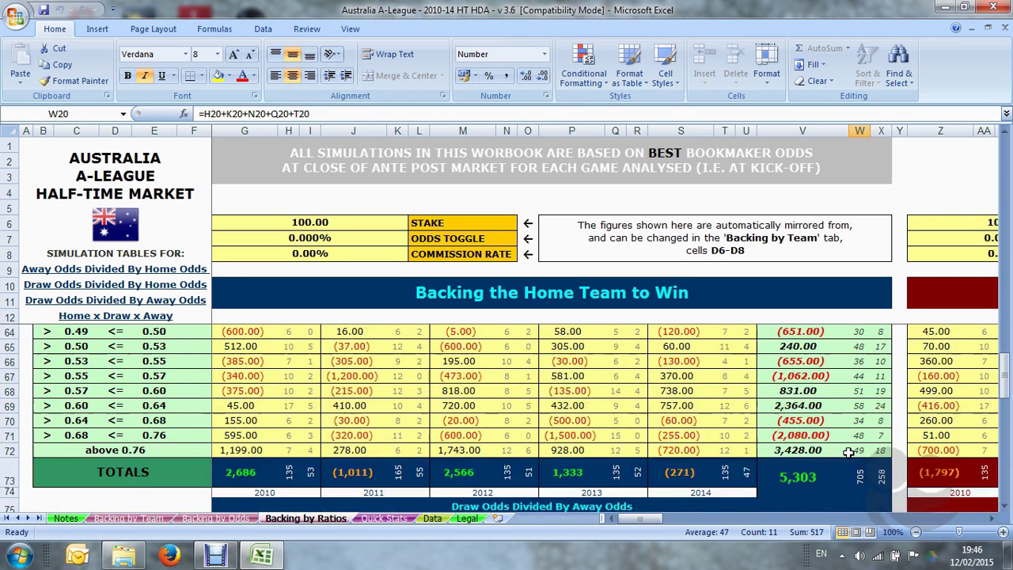
{"action": "scroll", "coordinate": [829, 435], "scroll_direction": "down", "scroll_amount": 2}
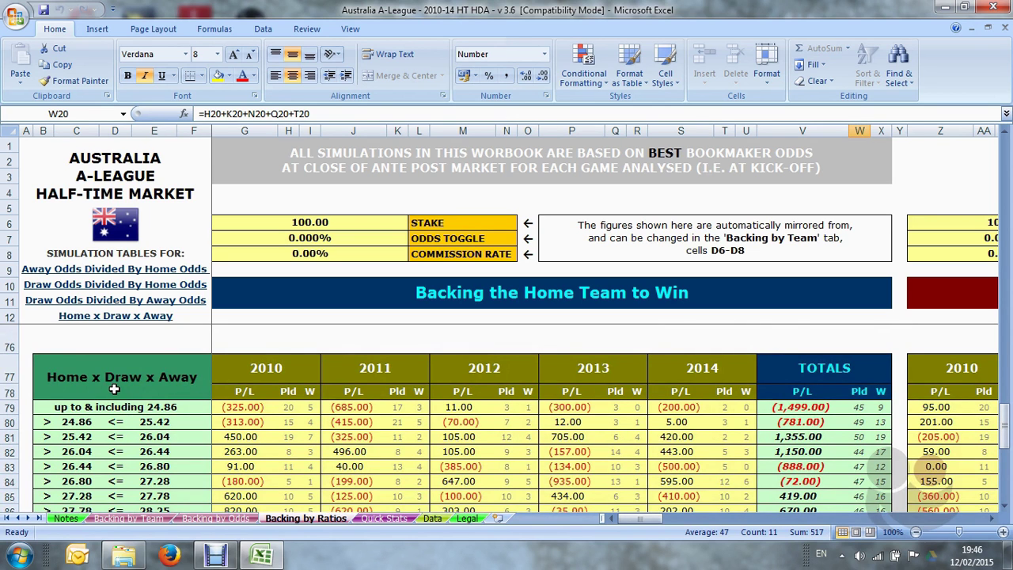
{"action": "scroll", "coordinate": [716, 411], "scroll_direction": "down", "scroll_amount": 3}
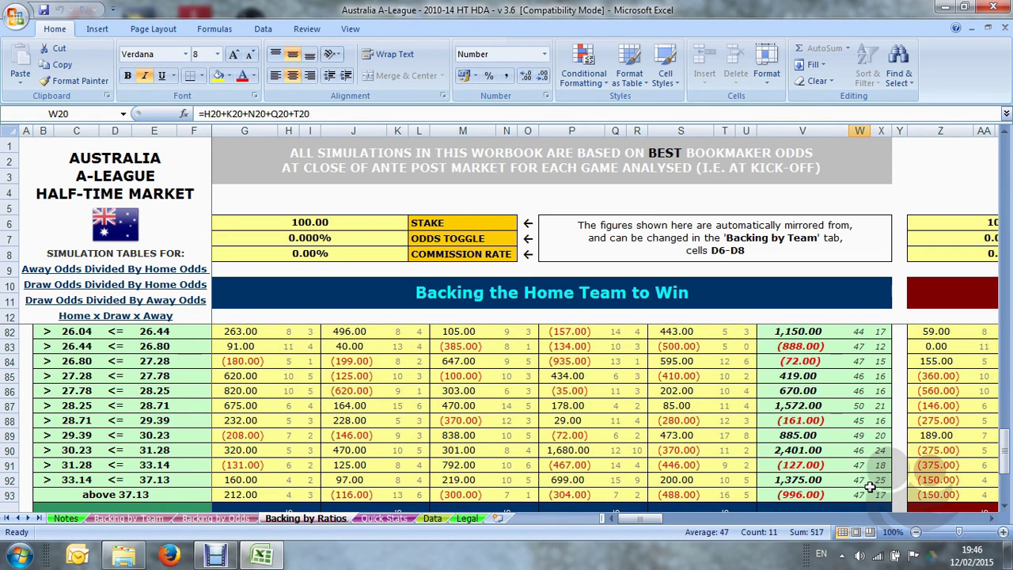
{"action": "scroll", "coordinate": [385, 496], "scroll_direction": "down", "scroll_amount": 2}
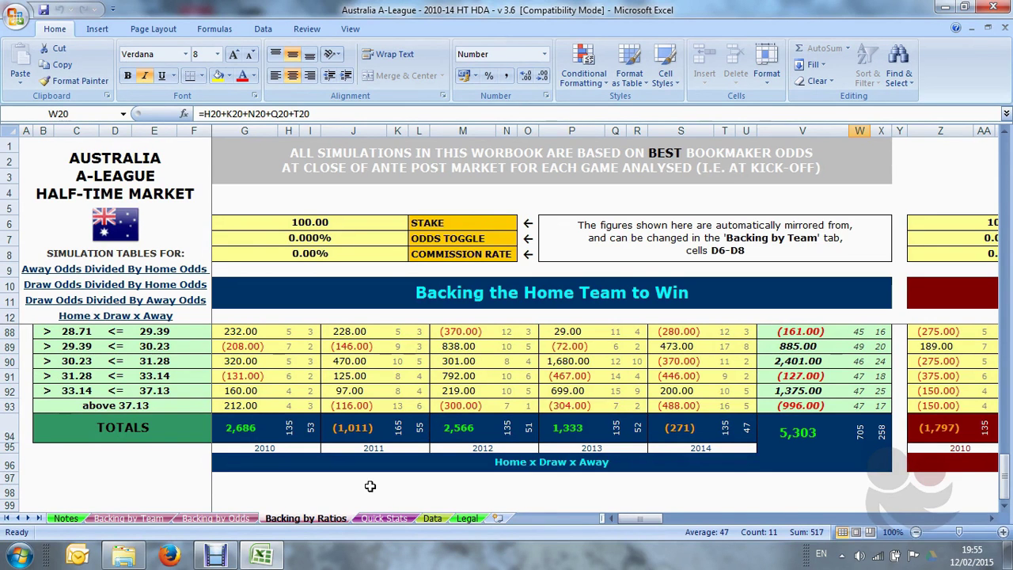
- Review the Home x Draw x Away table and select its ratio ranges from "up to & including 24.86" to "above 37.13"
{"action": "scroll", "coordinate": [362, 482], "scroll_direction": "up", "scroll_amount": 5}
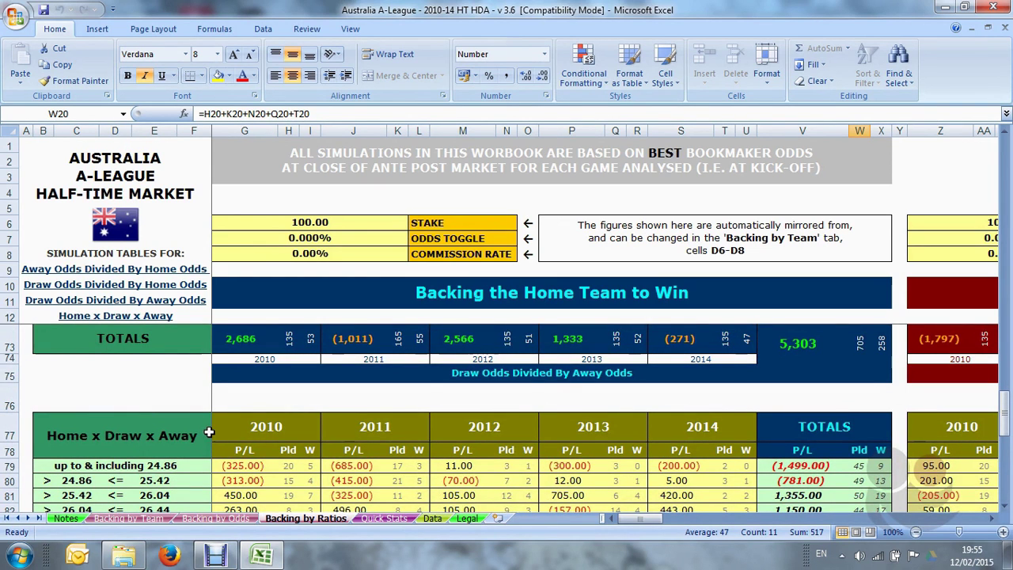
{"action": "scroll", "coordinate": [198, 431], "scroll_direction": "down", "scroll_amount": 1}
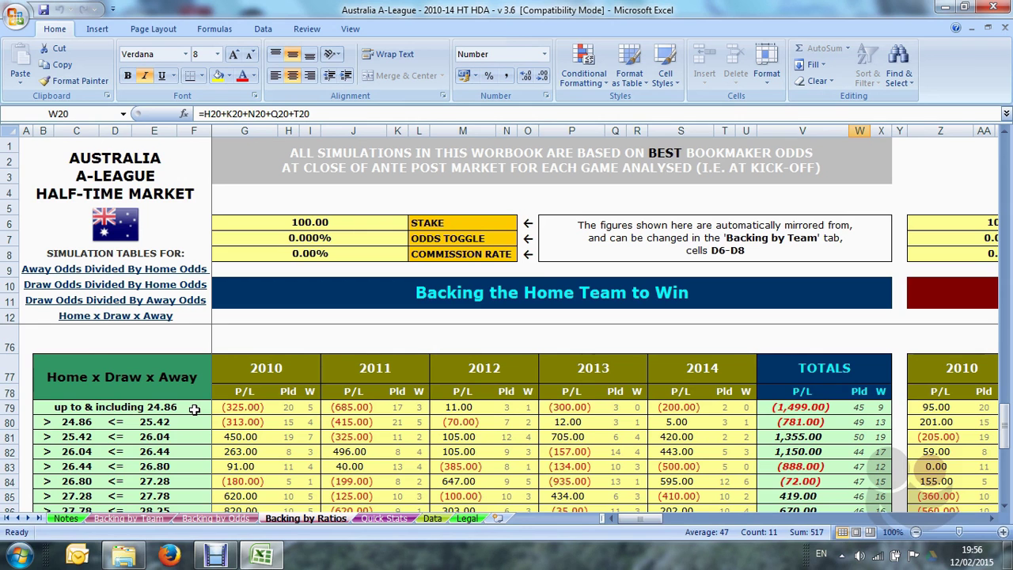
{"action": "scroll", "coordinate": [194, 408], "scroll_direction": "down", "scroll_amount": 3}
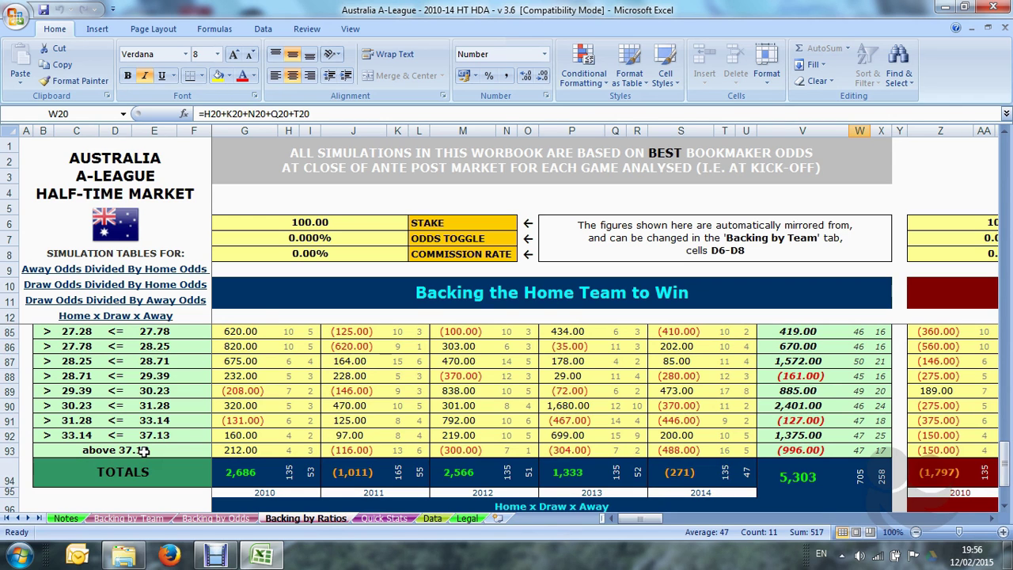
{"action": "scroll", "coordinate": [164, 411], "scroll_direction": "up", "scroll_amount": 2}
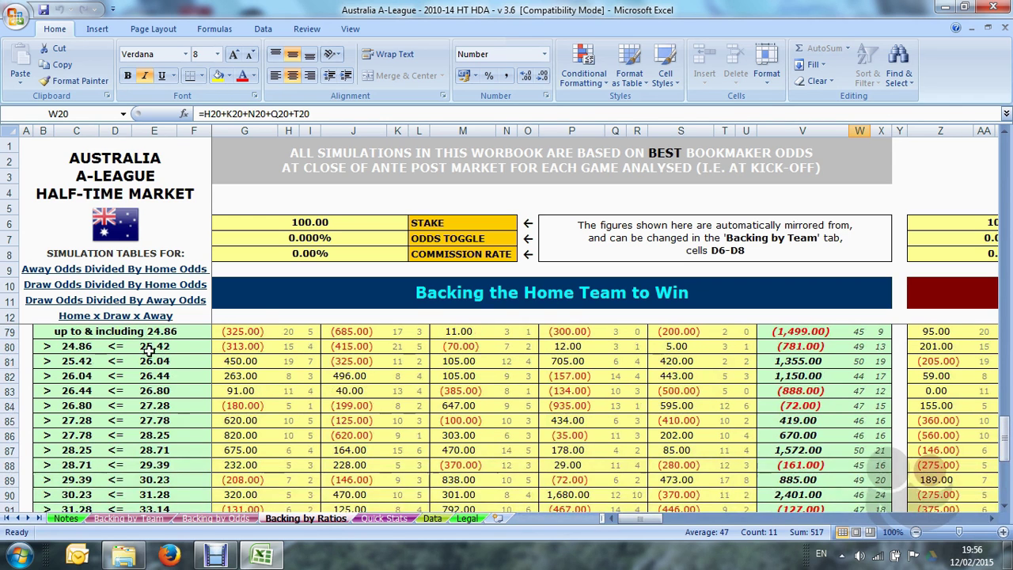
{"action": "left_click_drag", "start_coordinate": [143, 331], "coordinate": [166, 471]}
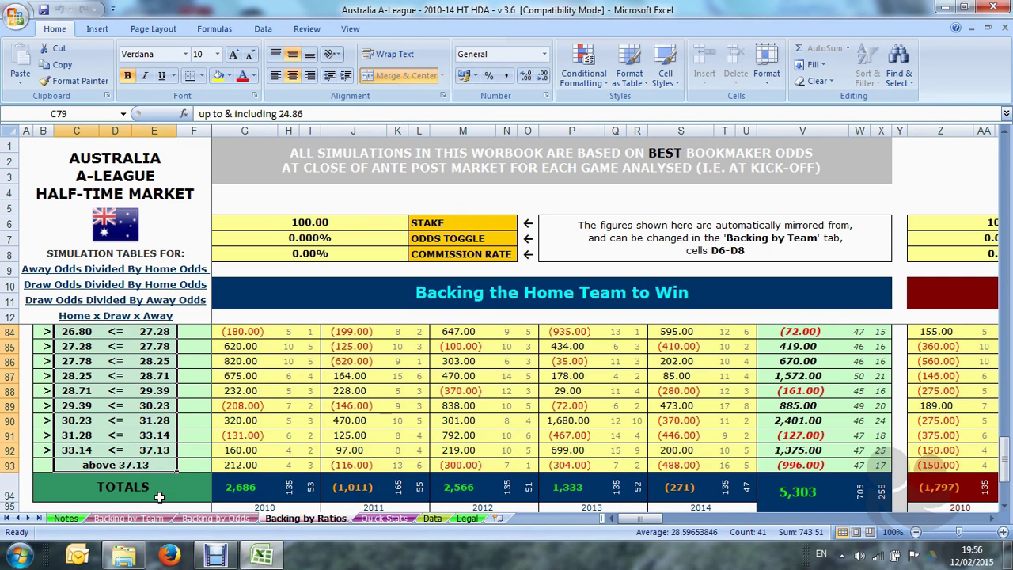
- Compare the ratio ranges of the three odds-division tables, returning to the Home x Draw x Away table
{"action": "scroll", "coordinate": [159, 497], "scroll_direction": "up", "scroll_amount": 10}
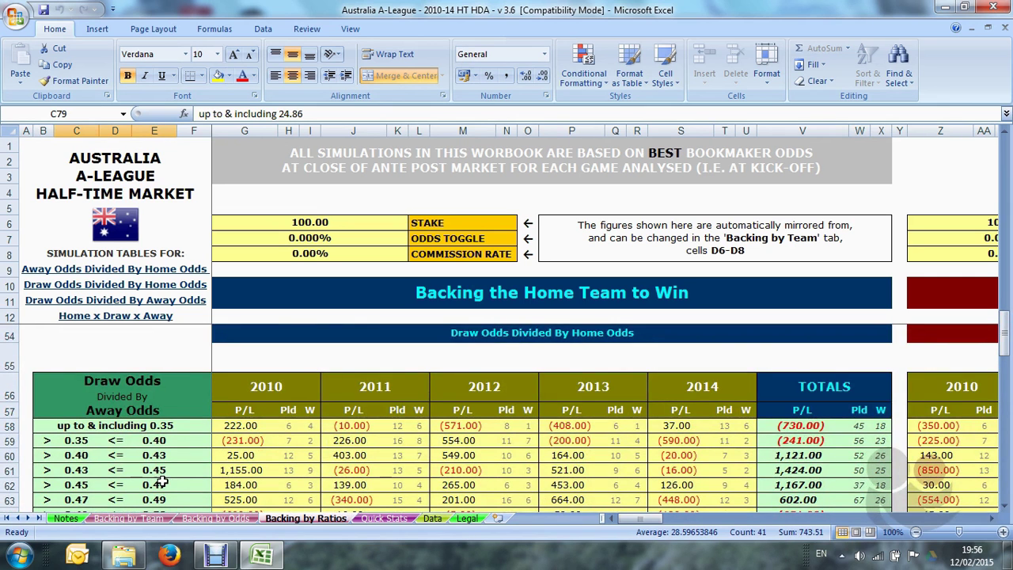
{"action": "scroll", "coordinate": [173, 467], "scroll_direction": "up", "scroll_amount": 12}
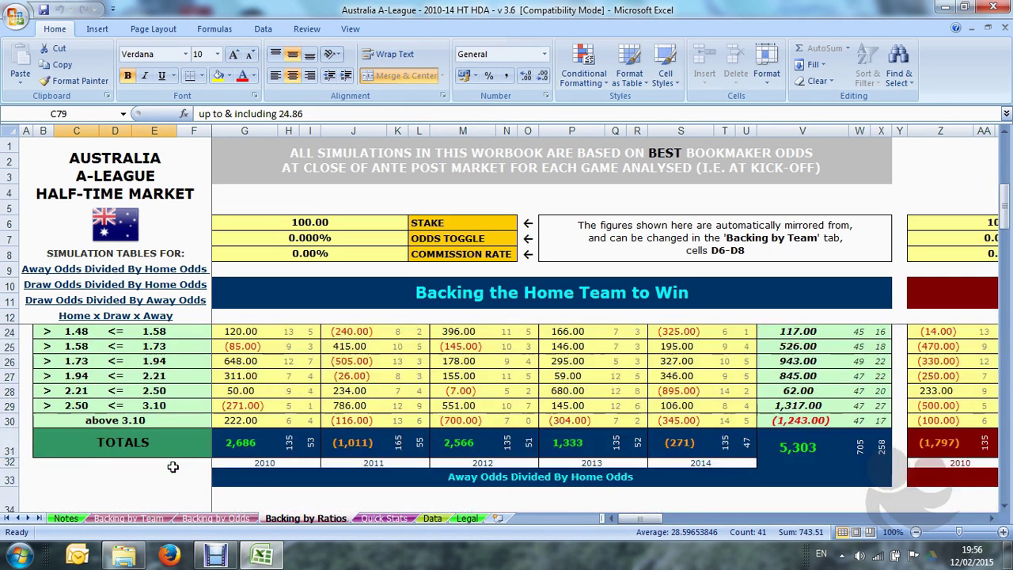
{"action": "scroll", "coordinate": [173, 467], "scroll_direction": "up", "scroll_amount": 2}
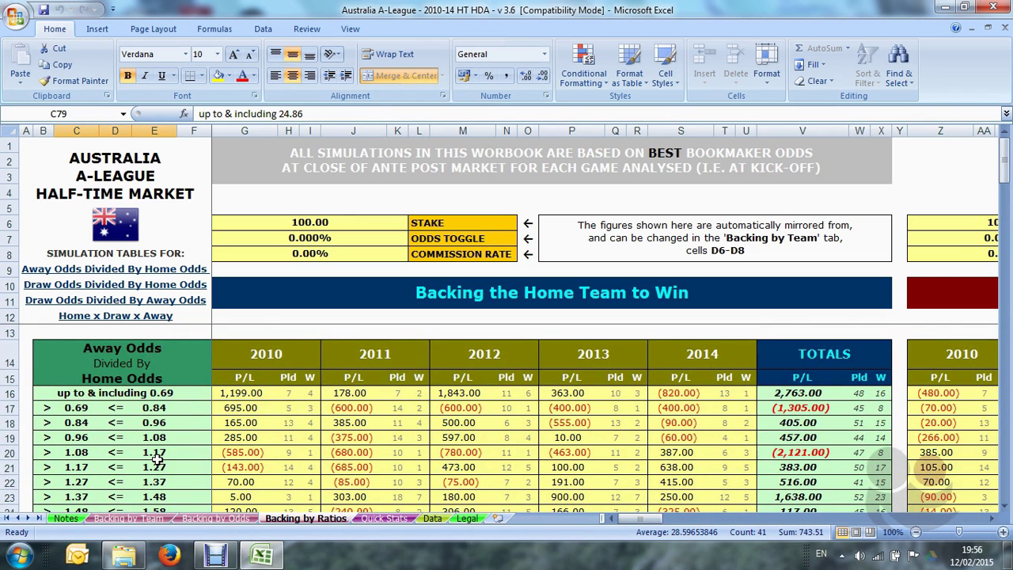
{"action": "scroll", "coordinate": [159, 460], "scroll_direction": "down", "scroll_amount": 16}
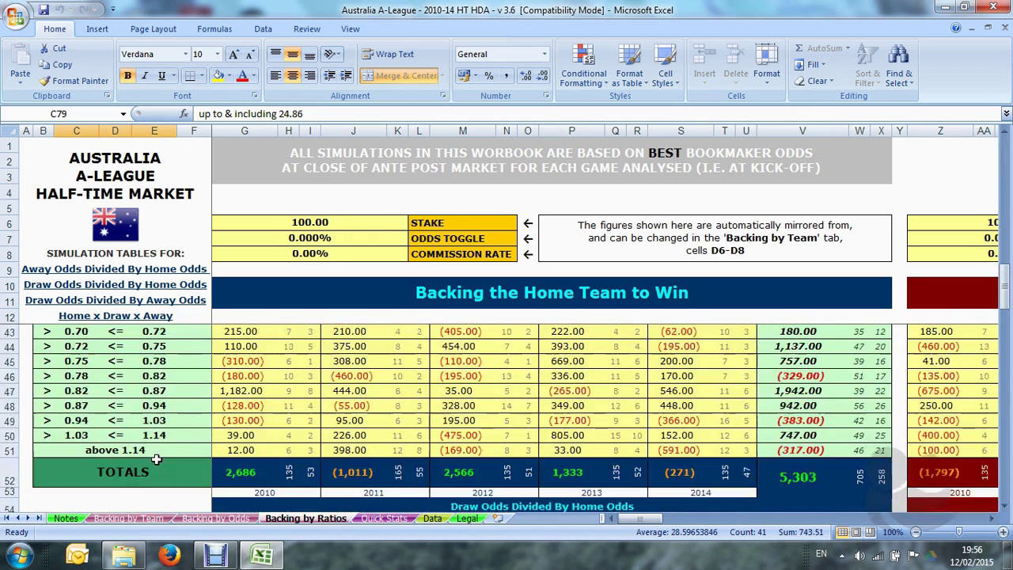
{"action": "scroll", "coordinate": [156, 456], "scroll_direction": "down", "scroll_amount": 5}
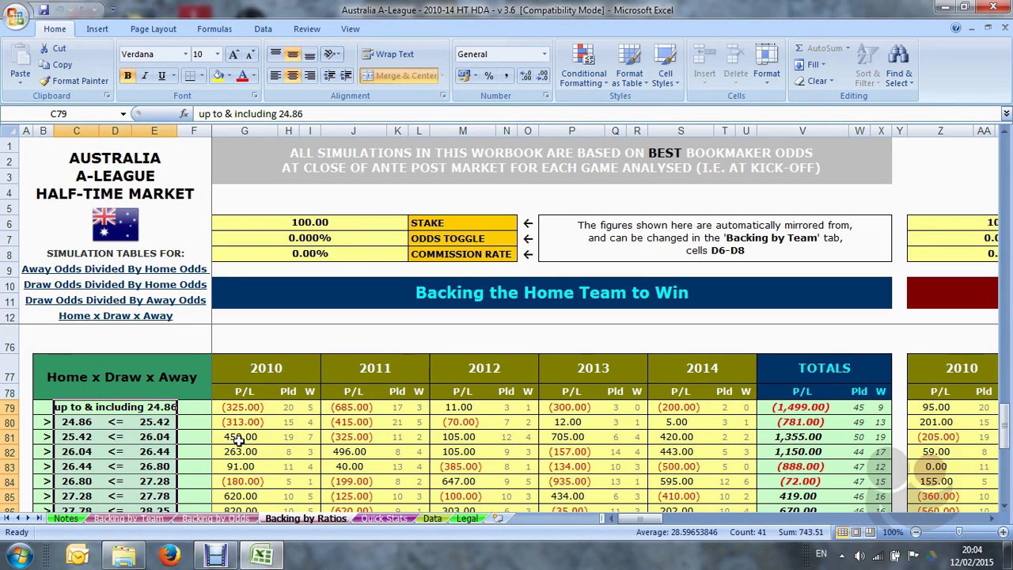
- Select the 2010 to 2014 results in G81:U82 of the Home x Draw x Away table and check the table's TOTALS row
{"action": "left_click_drag", "start_coordinate": [238, 440], "coordinate": [746, 445]}
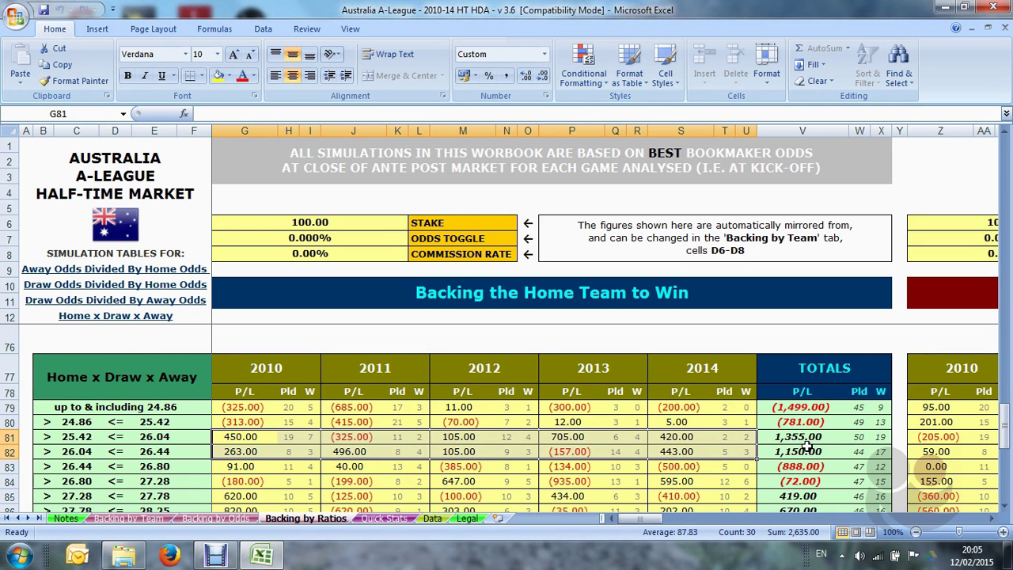
{"action": "scroll", "coordinate": [795, 436], "scroll_direction": "down", "scroll_amount": 3}
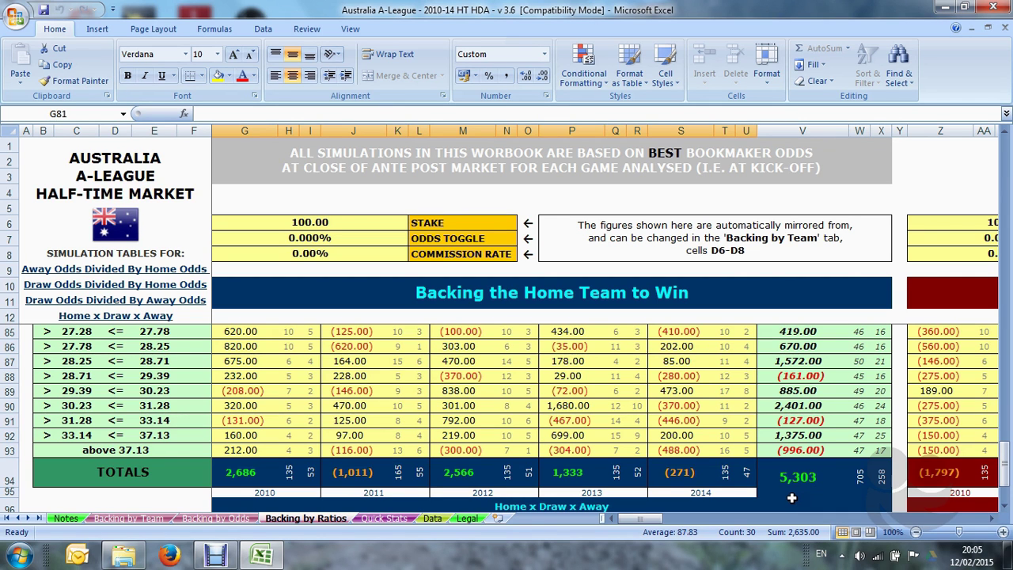
- View the Quick Stats sheet, and bring the Data sheet's HOME, DRAW and AWAY simulation columns into view
{"action": "left_click", "coordinate": [388, 520]}
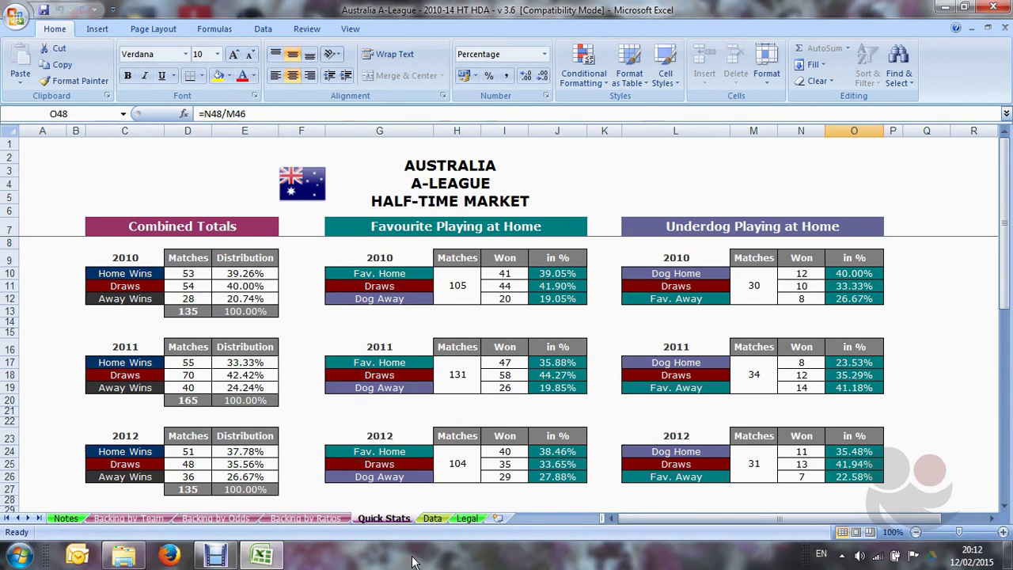
{"action": "left_click", "coordinate": [433, 519]}
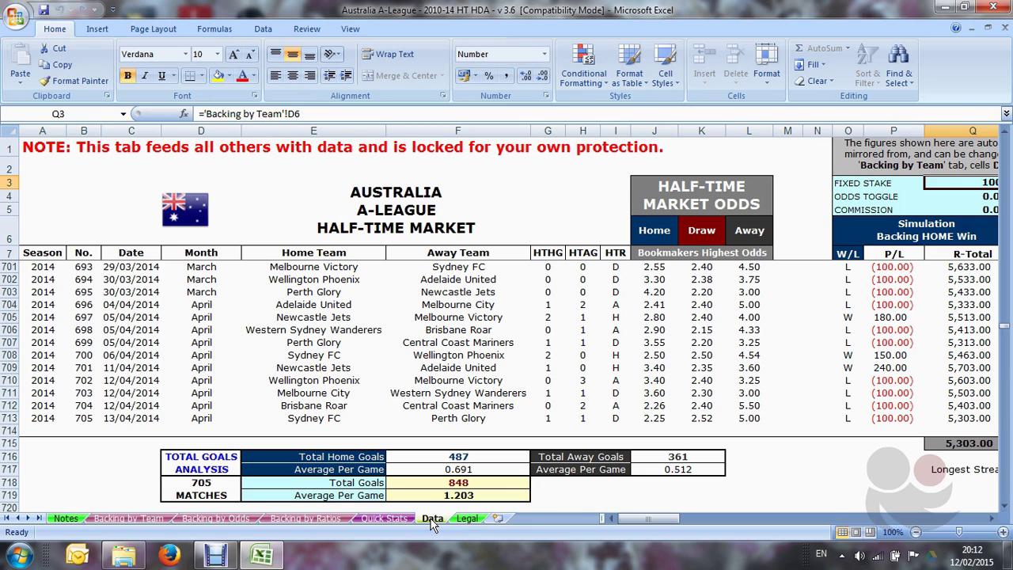
{"action": "left_click", "coordinate": [629, 519]}
{"action": "left_click_drag", "start_coordinate": [631, 521], "coordinate": [647, 524]}
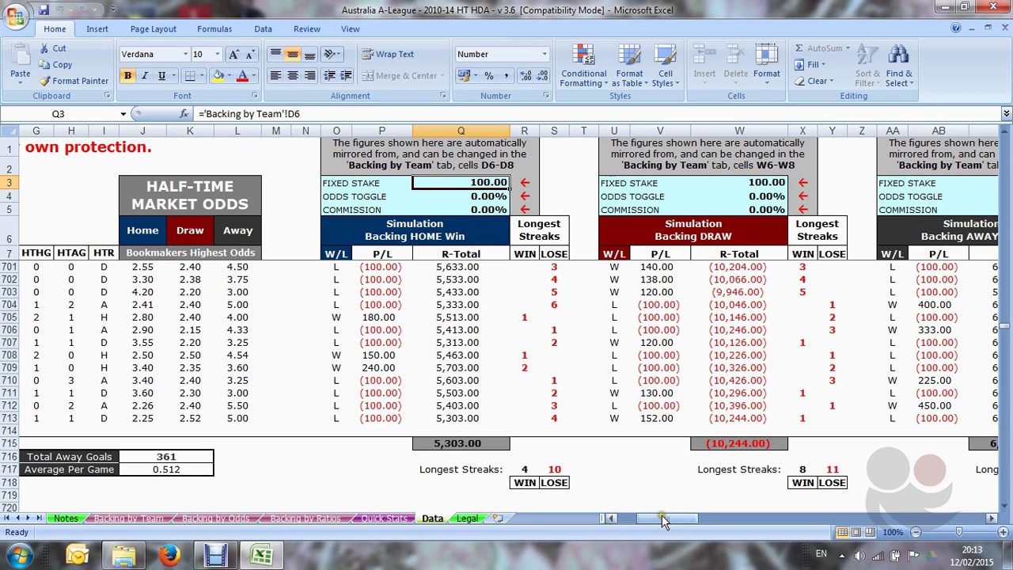
{"action": "left_click_drag", "start_coordinate": [662, 518], "coordinate": [670, 520]}
- Inspect the row 715 totals of the HOME Win, DRAW and AWAY Win simulations, and view the favourite and underdog simulations
{"action": "left_click", "coordinate": [400, 444]}
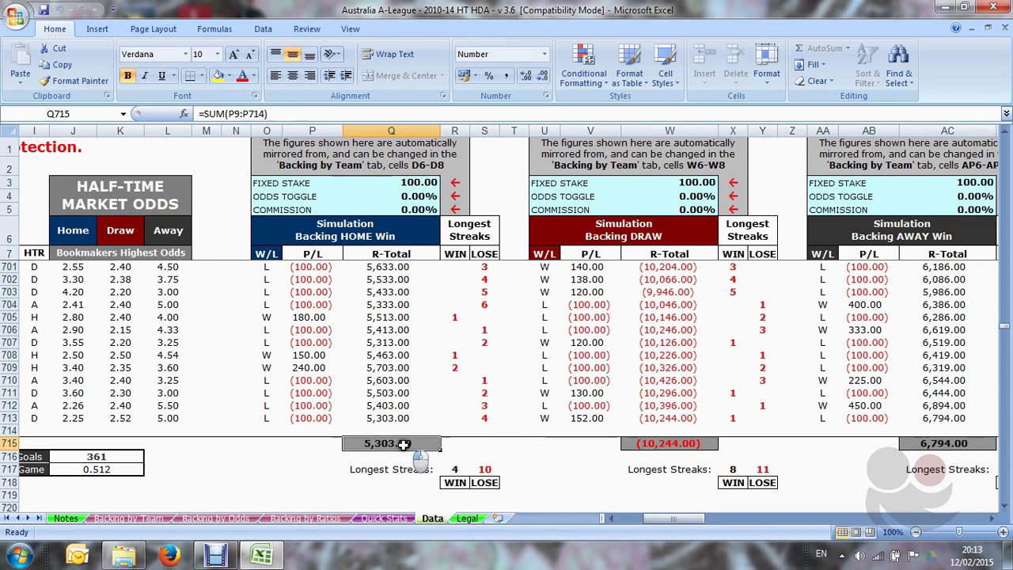
{"action": "left_click", "coordinate": [637, 445]}
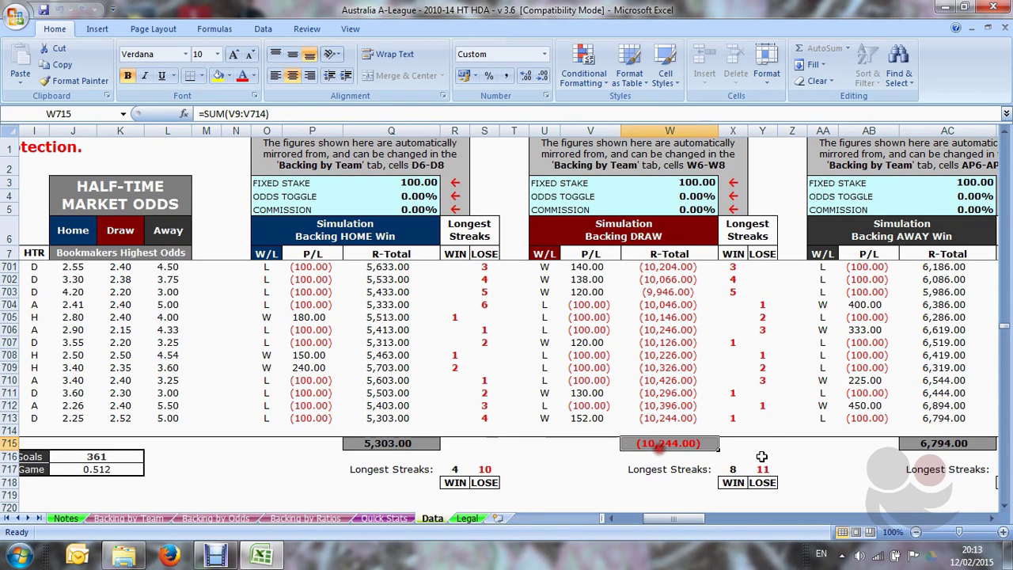
{"action": "left_click", "coordinate": [904, 448]}
{"action": "left_click_drag", "start_coordinate": [670, 520], "coordinate": [775, 524]}
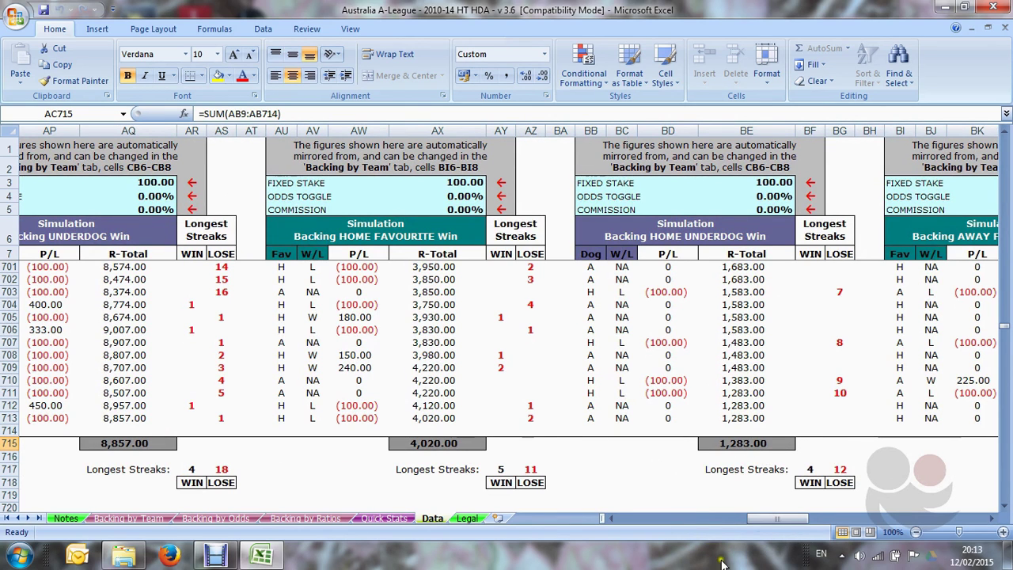
- Inspect the longest win and lose streak cells X717:Y717 of the Backing DRAW simulation, finishing on the WIN cell
{"action": "left_click_drag", "start_coordinate": [774, 522], "coordinate": [695, 519]}
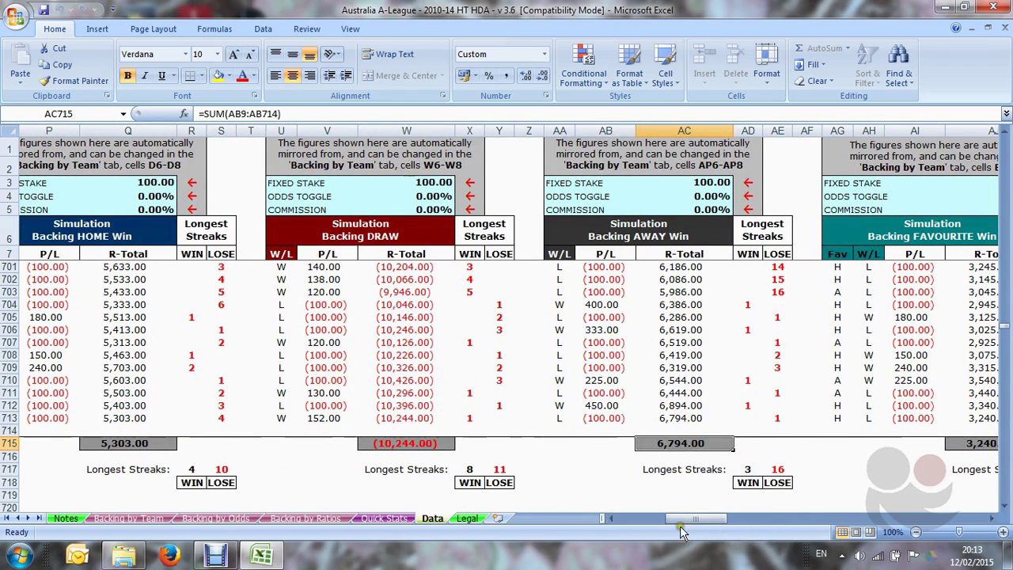
{"action": "left_click", "coordinate": [468, 469]}
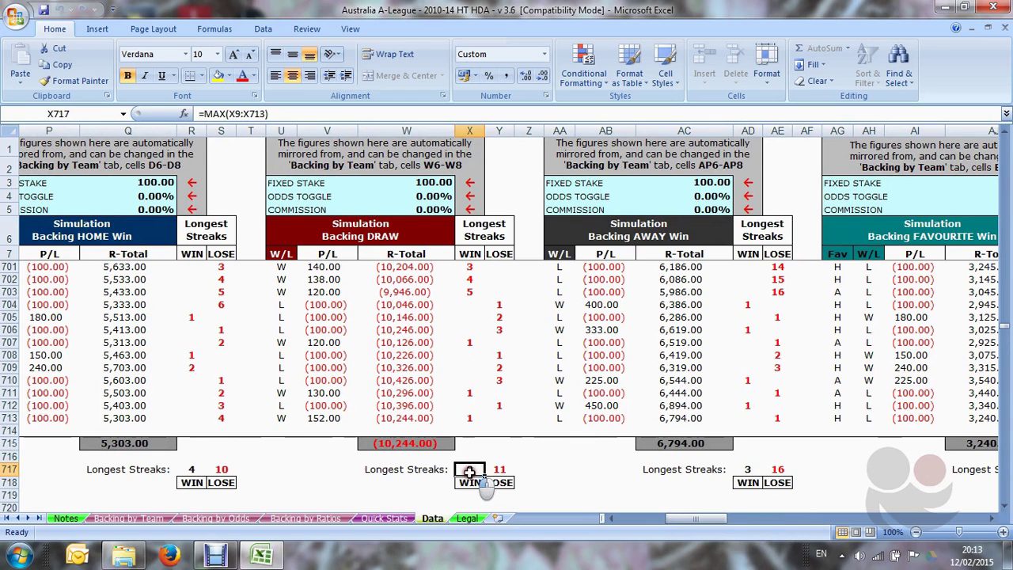
{"action": "left_click_drag", "start_coordinate": [467, 469], "coordinate": [498, 469]}
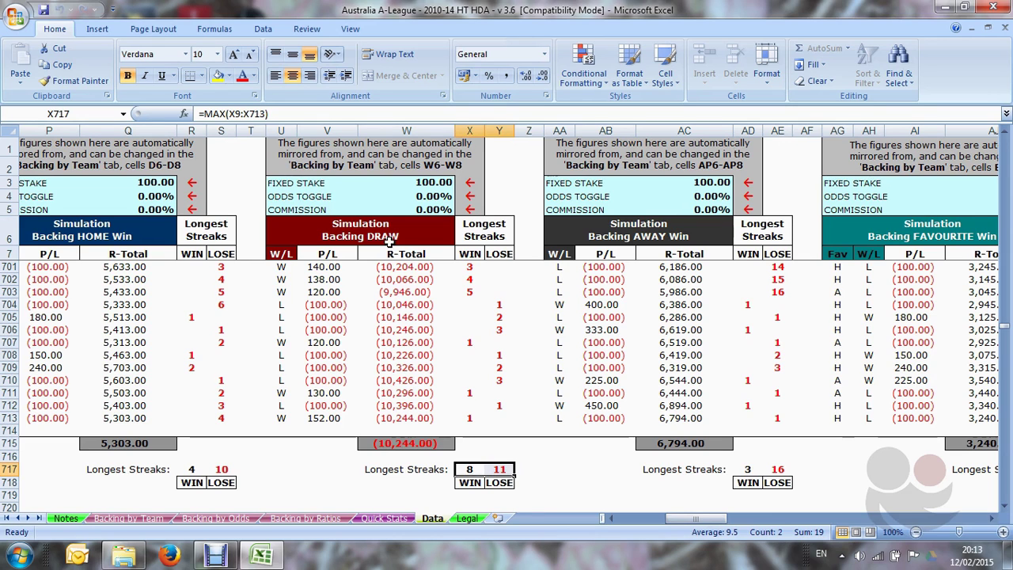
{"action": "left_click", "coordinate": [467, 470]}
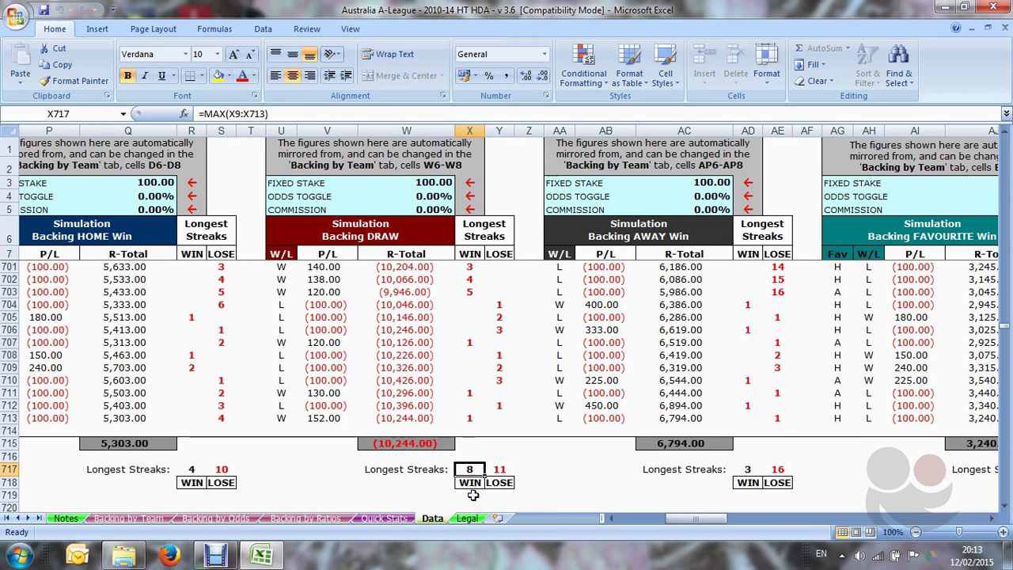
- Inspect the longest LOSE streak in Y717 and the R-Total in W715 of the Backing DRAW simulation
{"action": "left_click", "coordinate": [505, 470]}
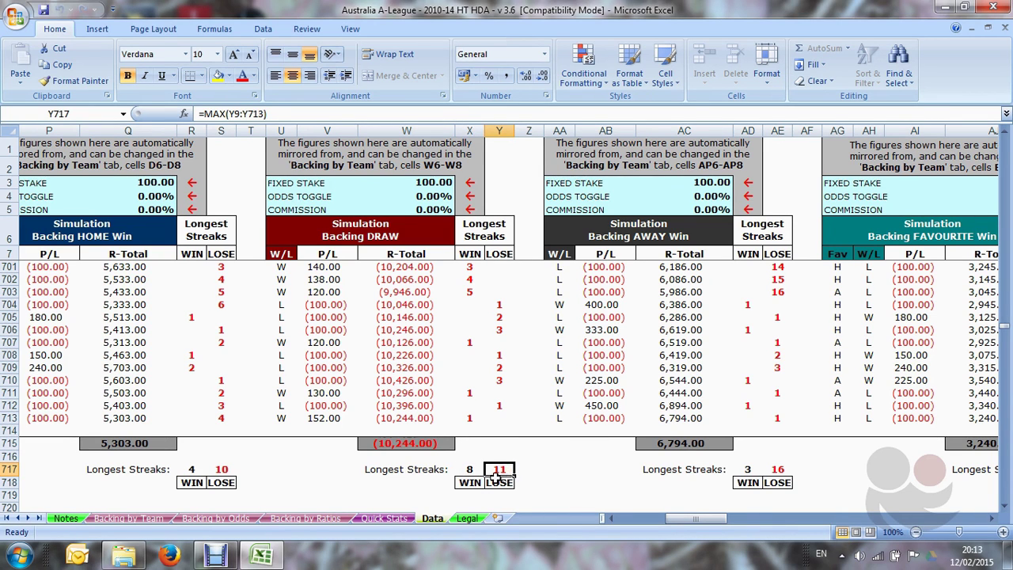
{"action": "left_click", "coordinate": [438, 443]}
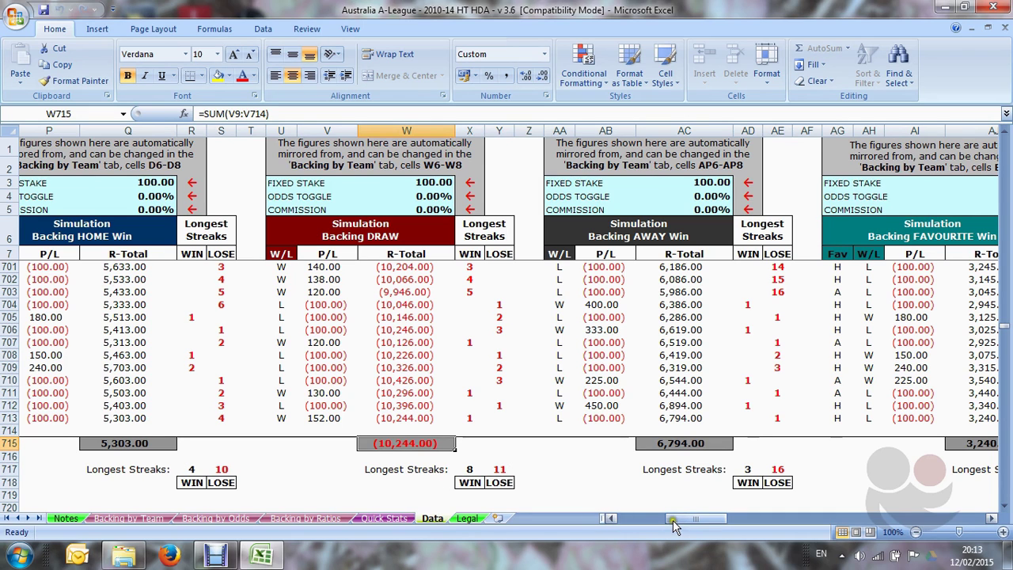
- View the TOTAL GOALS ANALYSIS block below the match list and the yearly goal blocks from 2010 to 2014
{"action": "left_click_drag", "start_coordinate": [677, 525], "coordinate": [626, 528]}
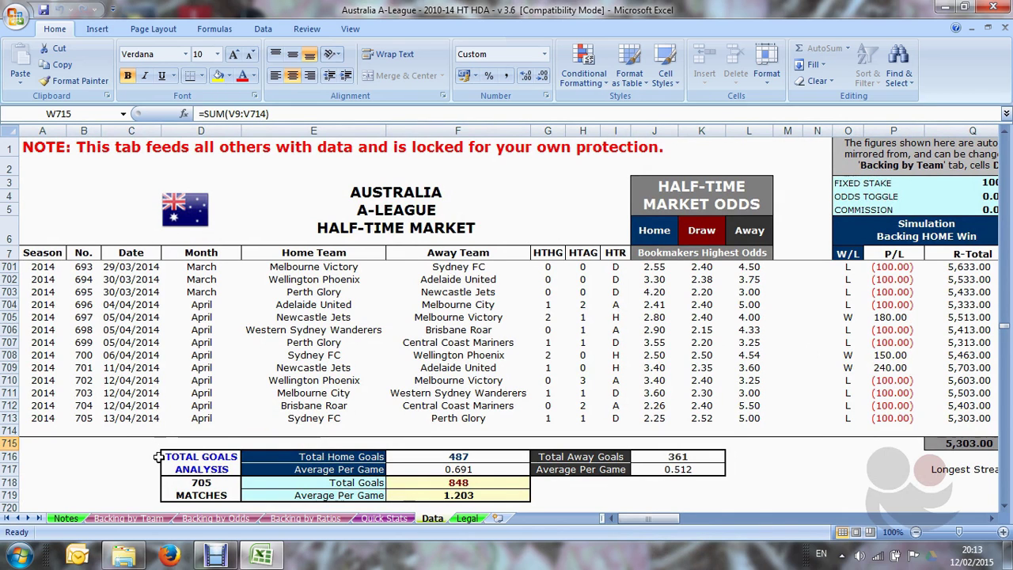
{"action": "scroll", "coordinate": [159, 457], "scroll_direction": "down", "scroll_amount": 2}
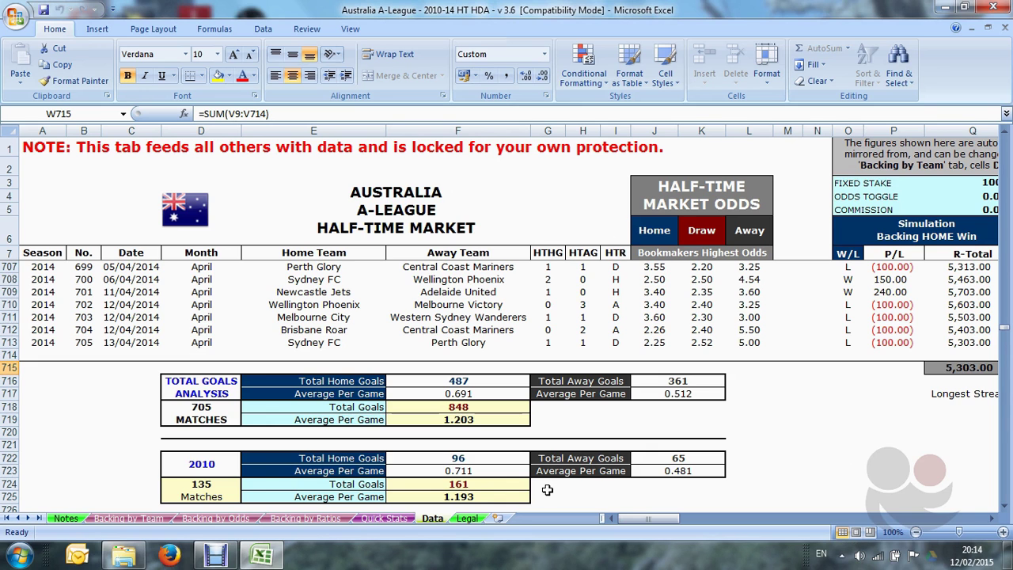
{"action": "scroll", "coordinate": [547, 490], "scroll_direction": "down", "scroll_amount": 4}
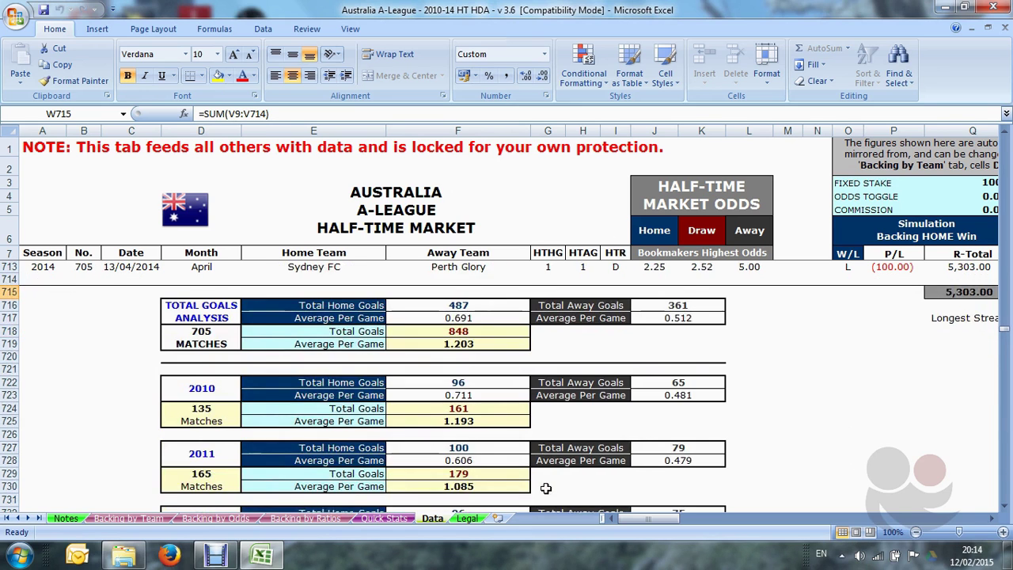
{"action": "scroll", "coordinate": [539, 486], "scroll_direction": "down", "scroll_amount": 3}
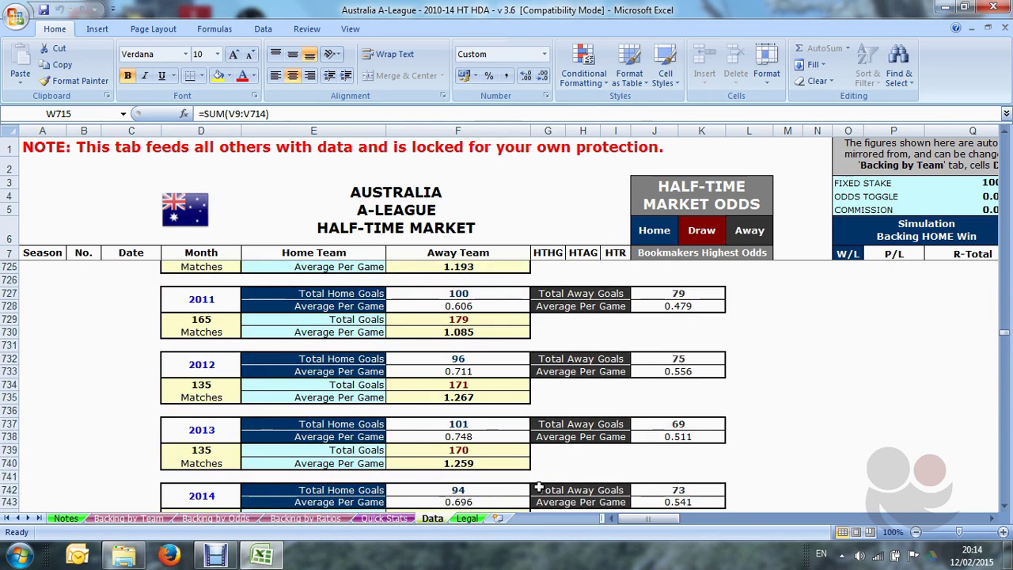
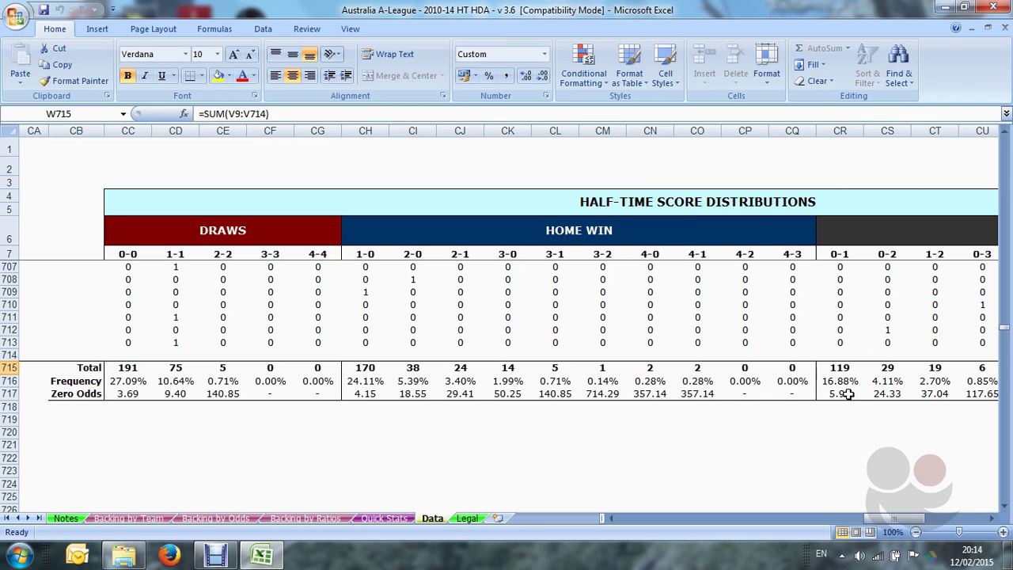
- Examine the UNDER 'X' GOALS table for 2010 to 2014 with its TOTALS rows, and view the OVER 'X' GOALS table below it
{"action": "left_click_drag", "start_coordinate": [883, 518], "coordinate": [966, 520]}
{"action": "scroll", "coordinate": [943, 475], "scroll_direction": "right", "scroll_amount": 2}
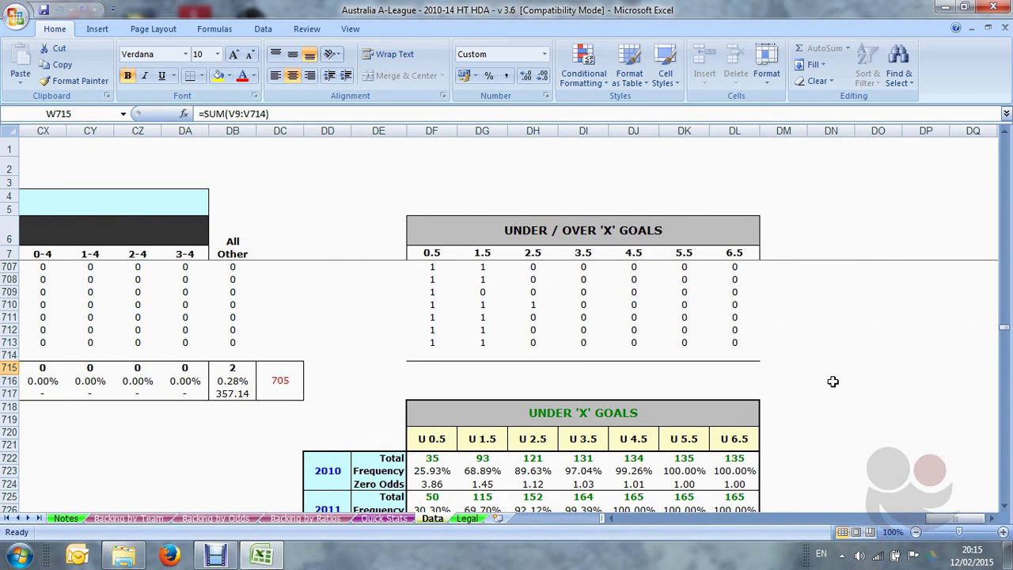
{"action": "scroll", "coordinate": [842, 349], "scroll_direction": "down", "scroll_amount": 3}
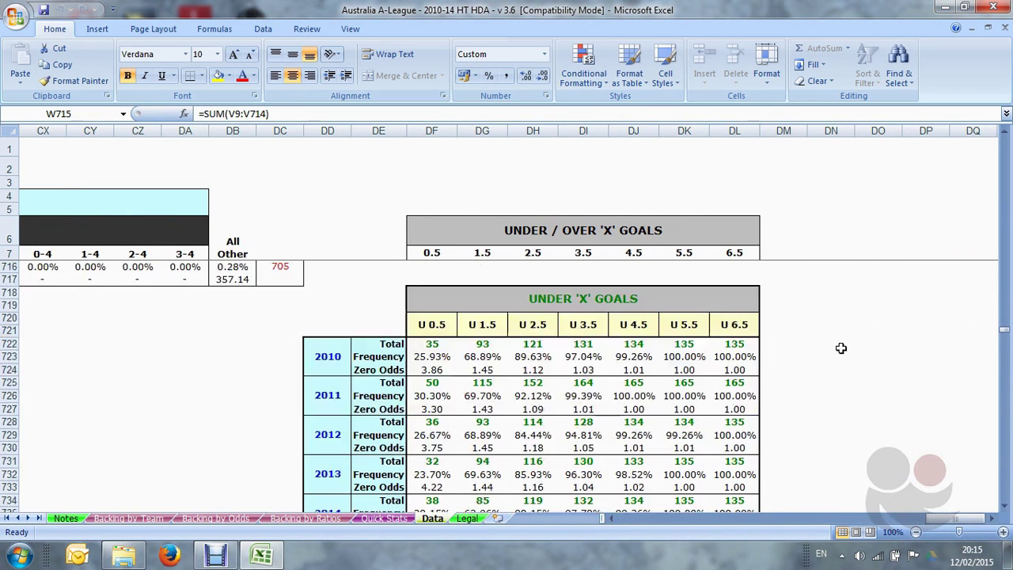
{"action": "scroll", "coordinate": [842, 348], "scroll_direction": "down", "scroll_amount": 1}
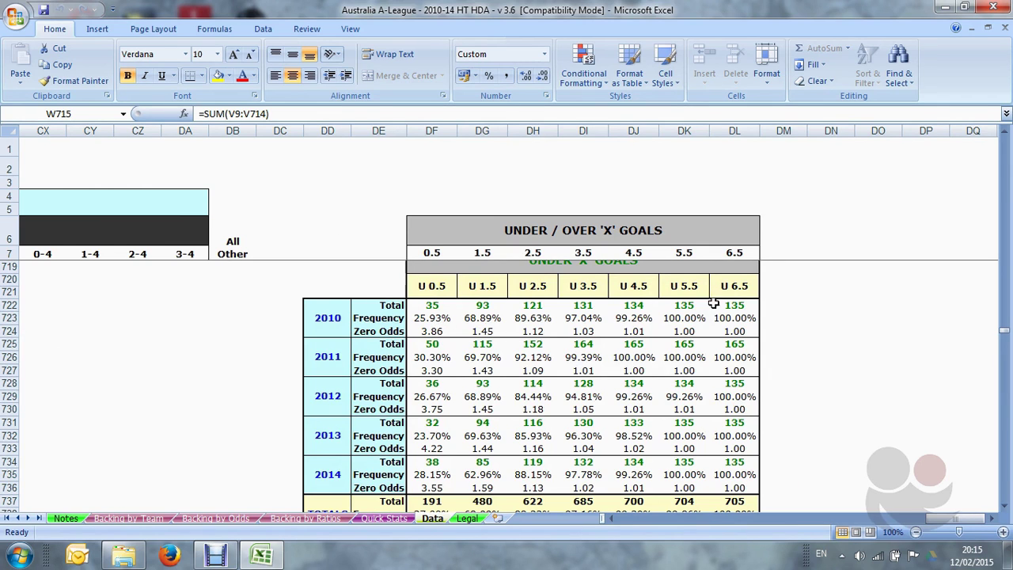
{"action": "scroll", "coordinate": [604, 318], "scroll_direction": "down", "scroll_amount": 1}
{"action": "scroll", "coordinate": [594, 318], "scroll_direction": "down", "scroll_amount": 4}
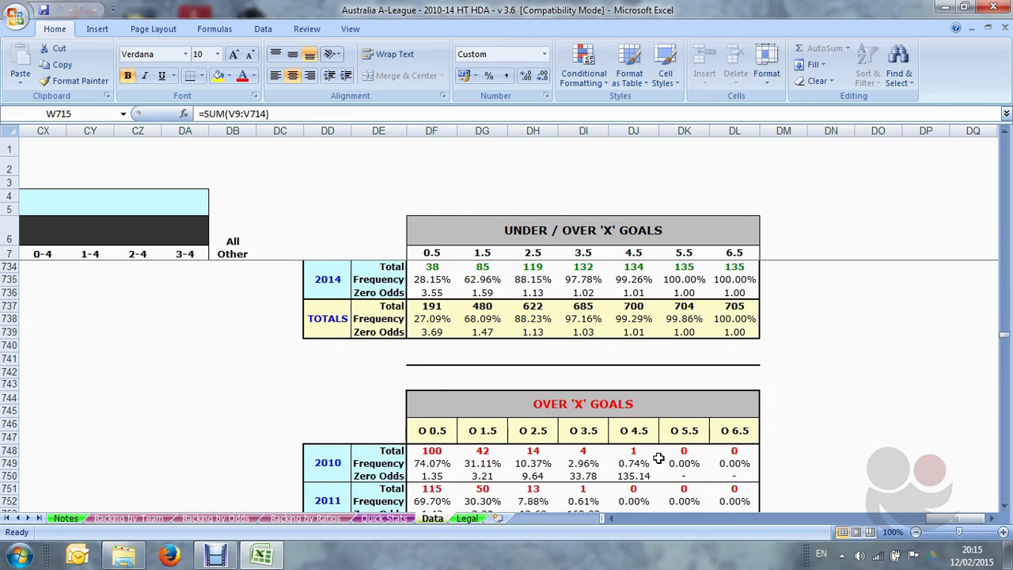
- Return to the start of the Data sheet's match list, showing the first 2010 season matches from column A
{"action": "left_click_drag", "start_coordinate": [956, 525], "coordinate": [641, 523]}
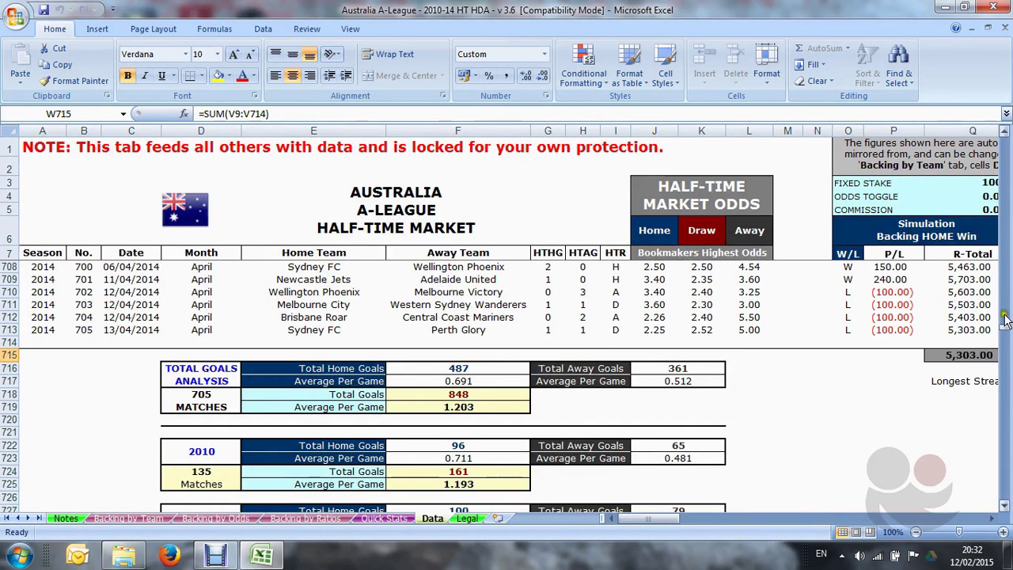
{"action": "left_click_drag", "start_coordinate": [1004, 332], "coordinate": [1003, 139]}
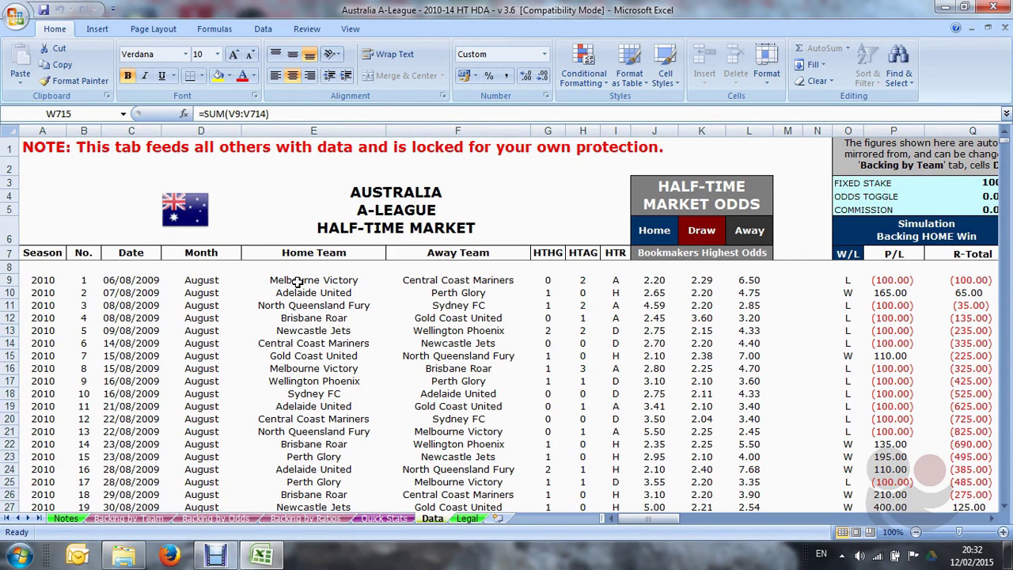